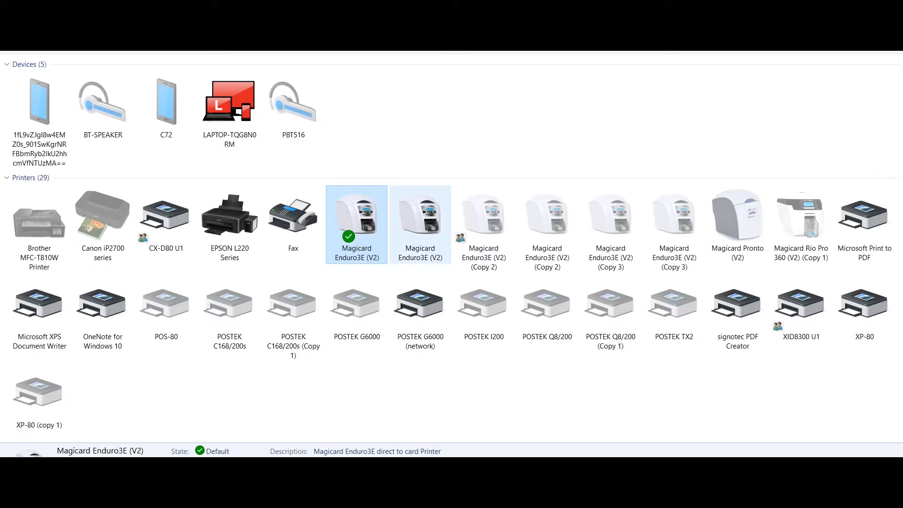
- Open the printing preferences of the default Magicard Enduro3E (V2) printer
right_click(361, 223)
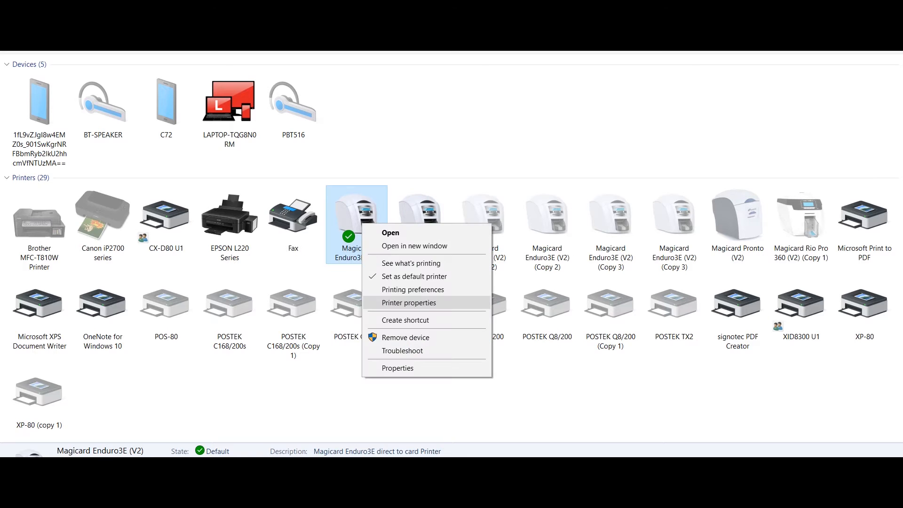
click(413, 289)
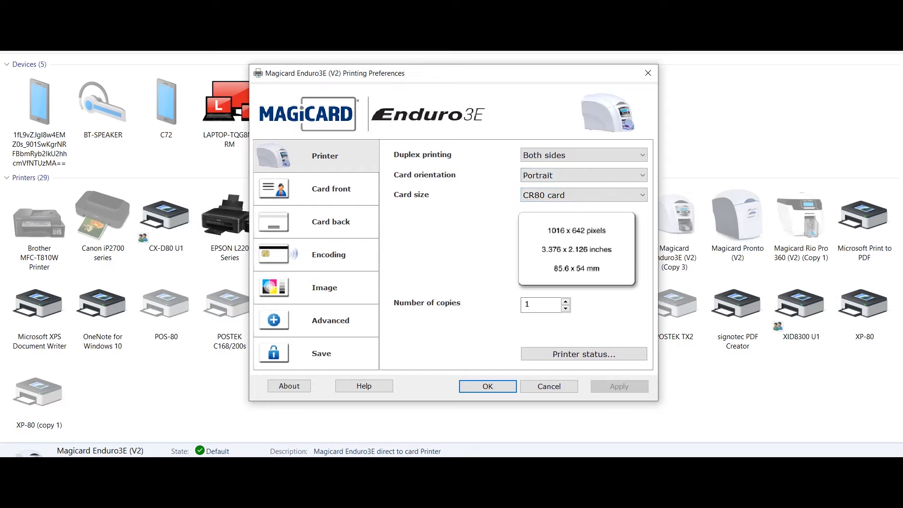
- Look through the card front, card back, encoding, image, advanced and save settings, and return to the general printer settings
click(331, 189)
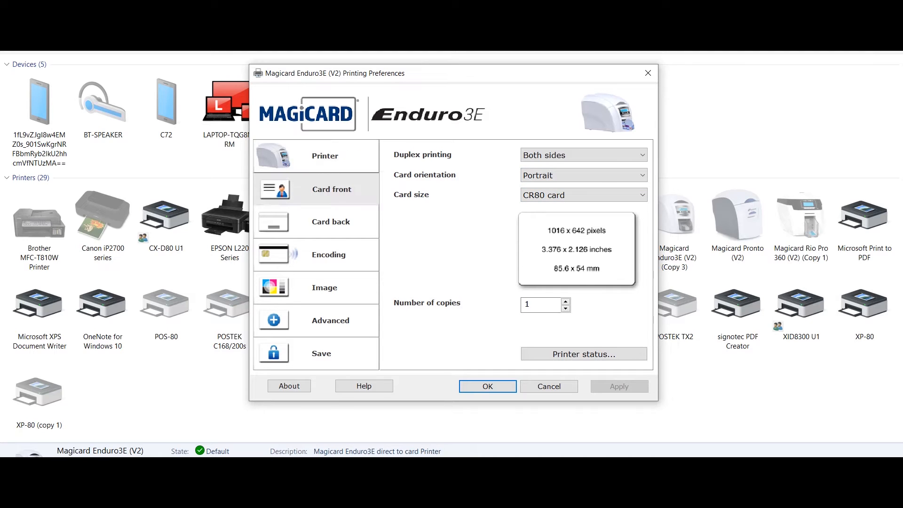
click(331, 222)
click(329, 255)
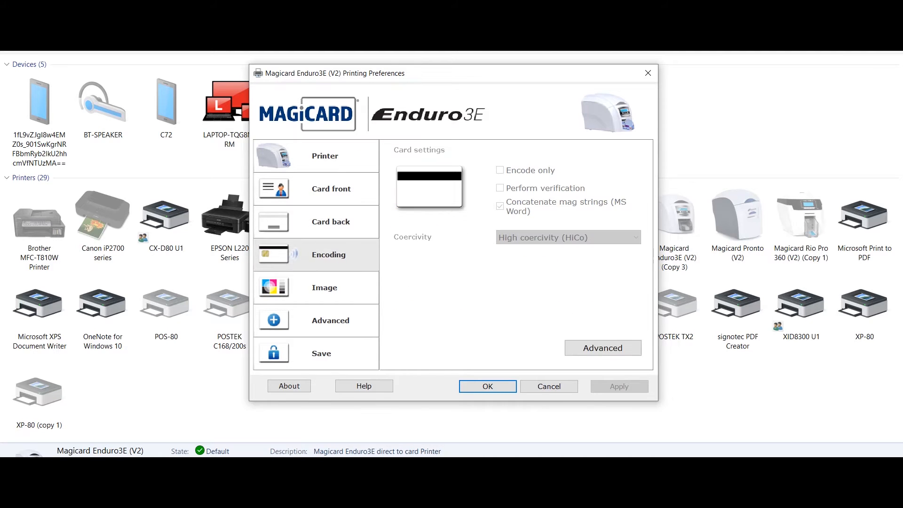
click(324, 287)
click(331, 321)
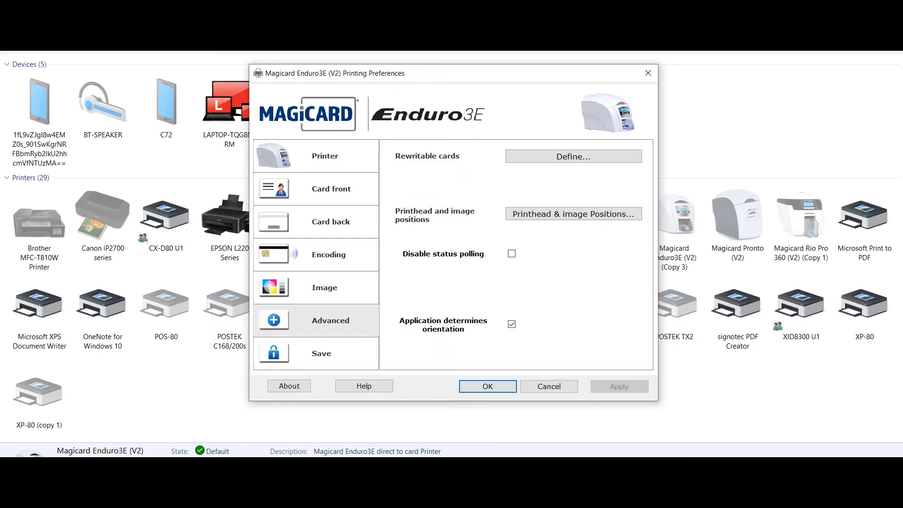
click(321, 353)
click(324, 156)
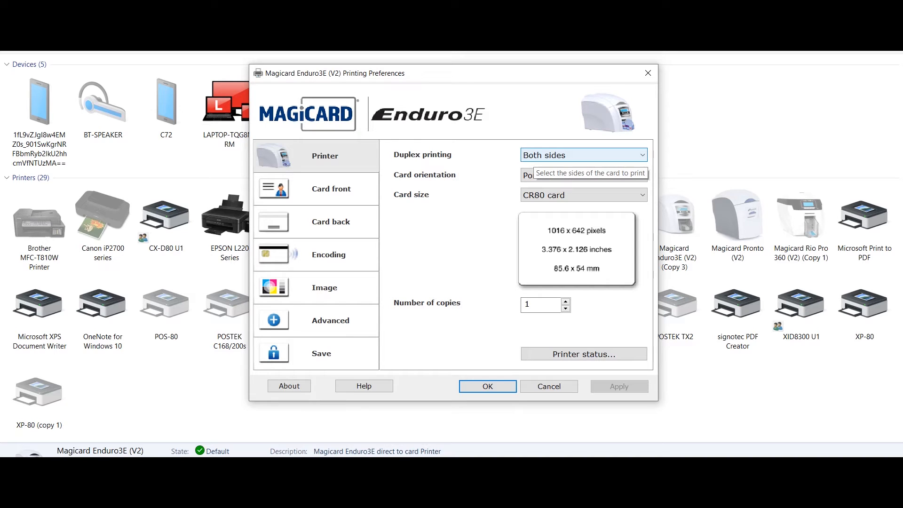
- Set duplex printing to Both sides and the card orientation to Portrait, trying Landscape in between
click(535, 158)
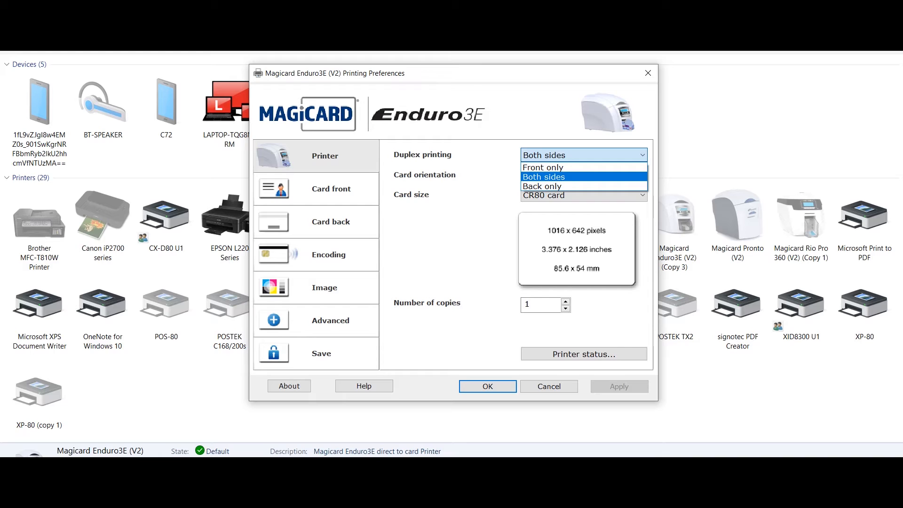
click(540, 177)
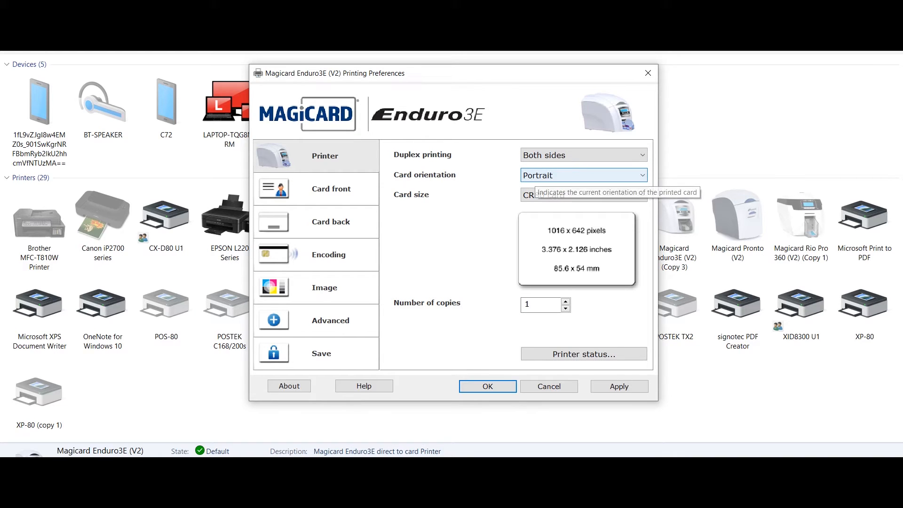
click(569, 175)
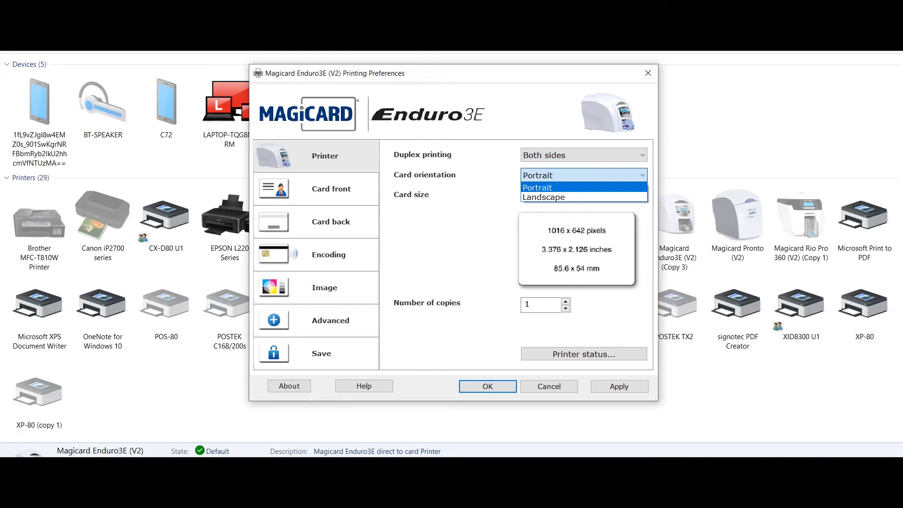
key(Escape)
key(Down)
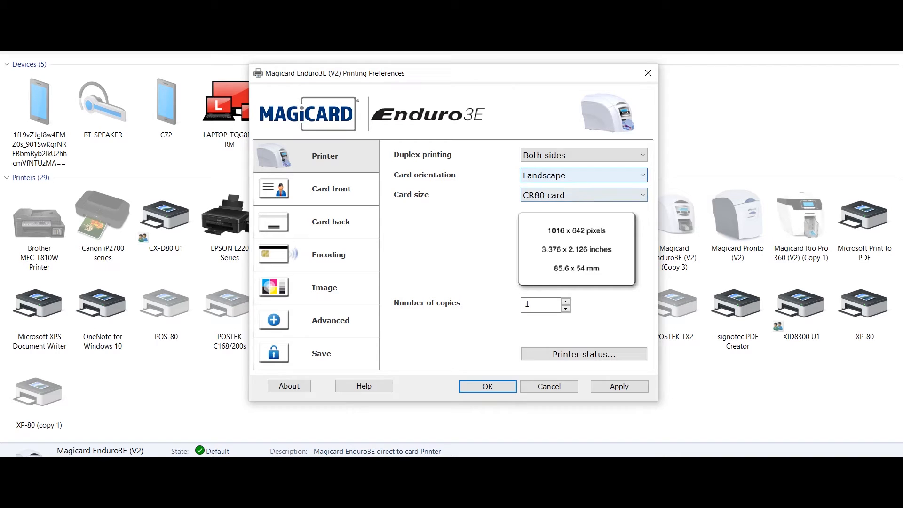
key(alt+Down)
key(Up)
key(Return)
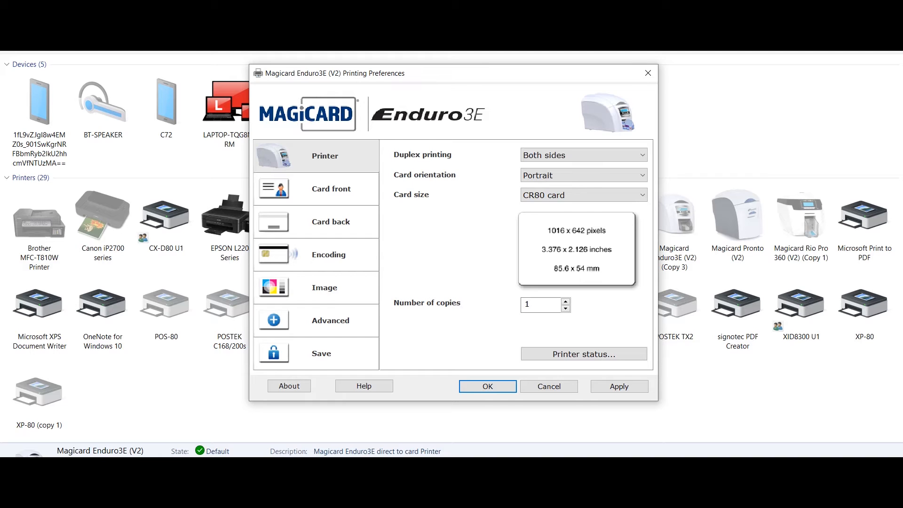
- Set the number of copies to 1
key(Tab)
text(3)
key(BackSpace)
text(1)
- Open the printer status and examine the model, serial numbers, firmware version, dye film type and hand feed details
click(584, 354)
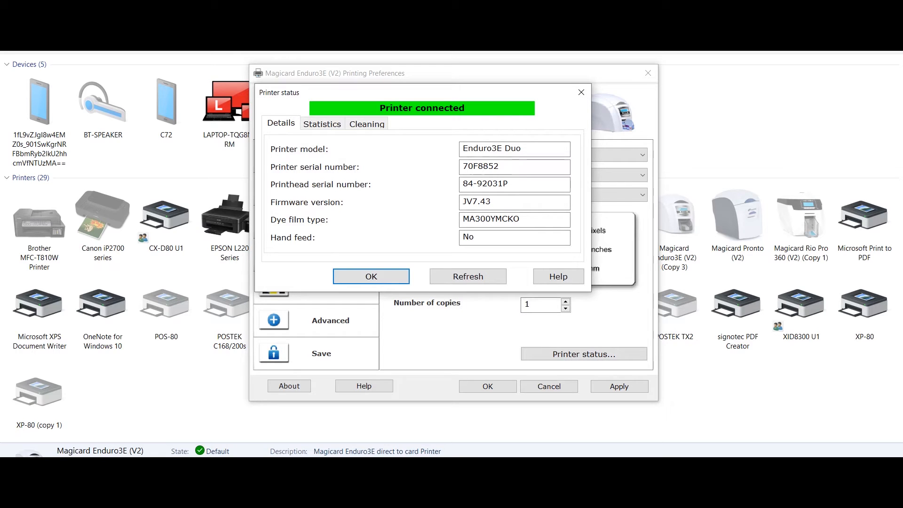
drag(523, 148, 462, 166)
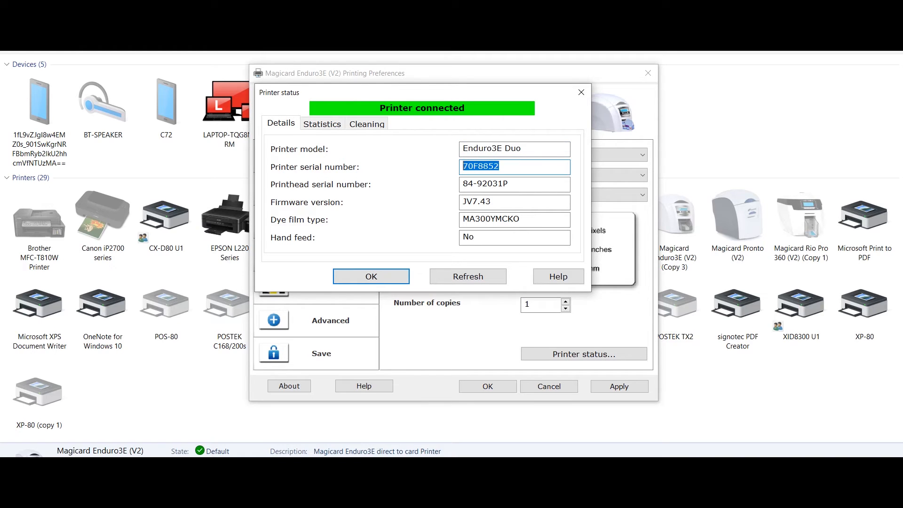
drag(509, 183, 462, 201)
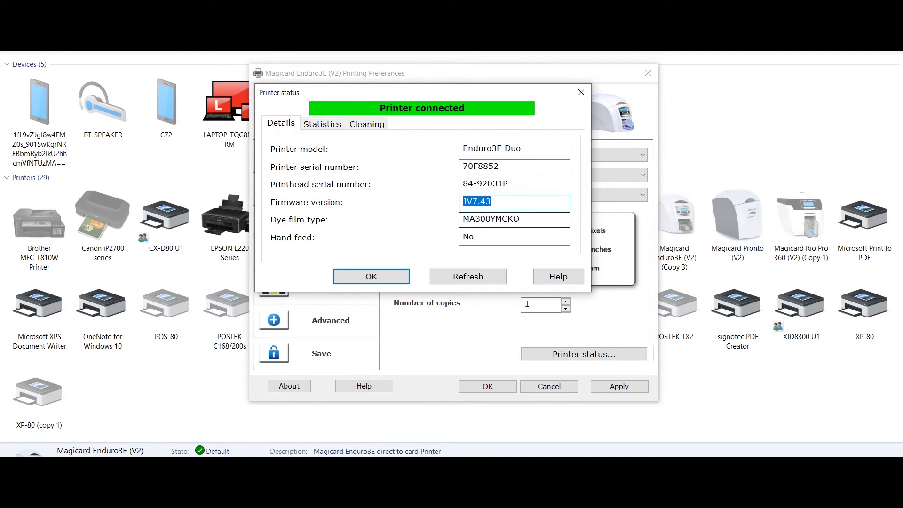
drag(521, 218, 462, 236)
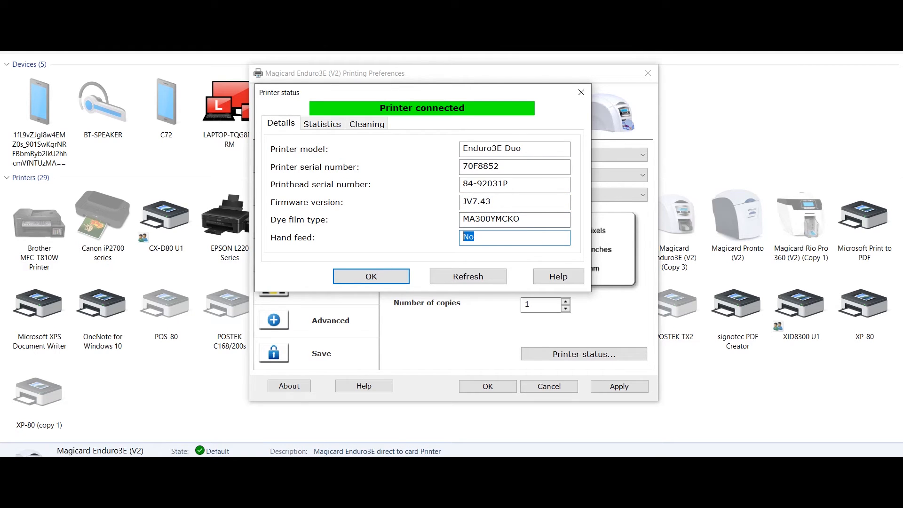
- Examine the printer statistics for dye film type, shots on film and total cards printed
click(321, 124)
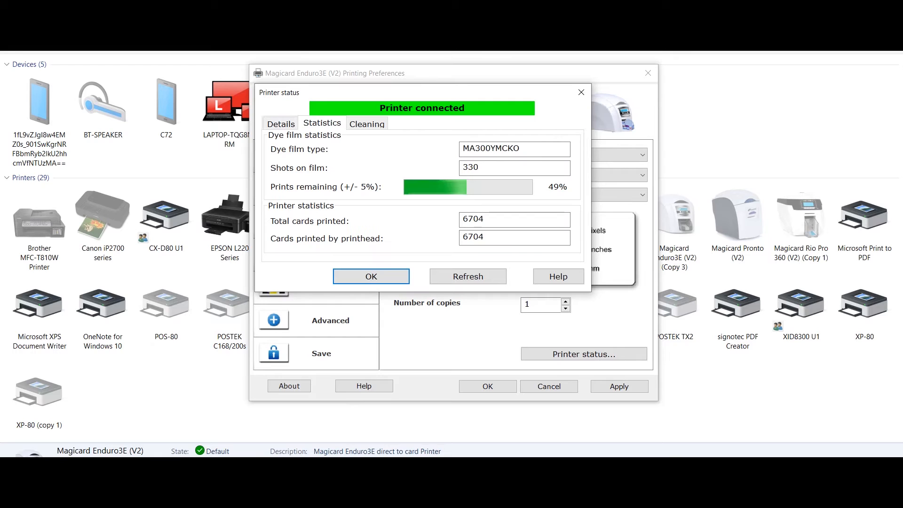
drag(521, 149, 462, 148)
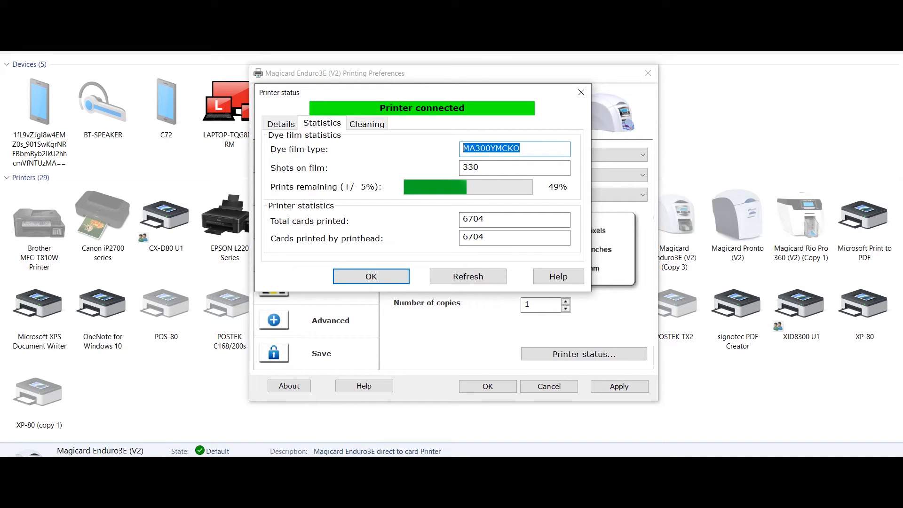
key(Tab)
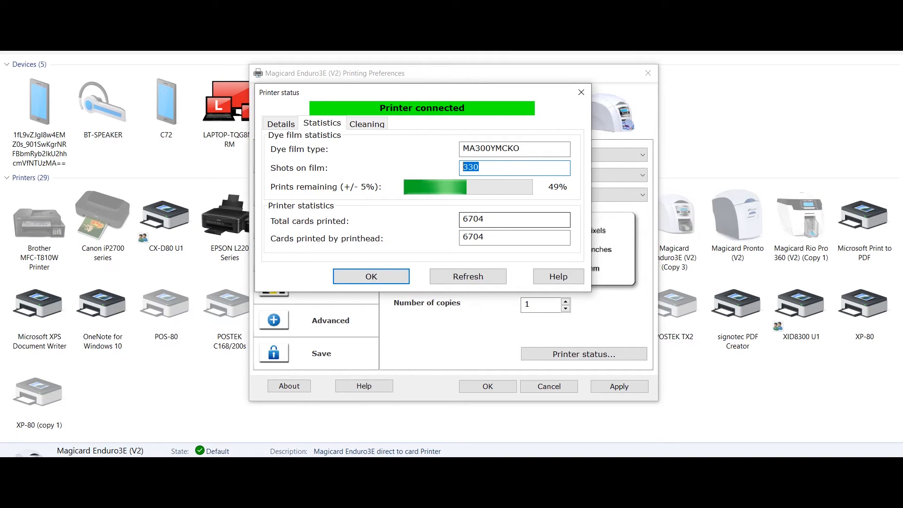
double_click(474, 219)
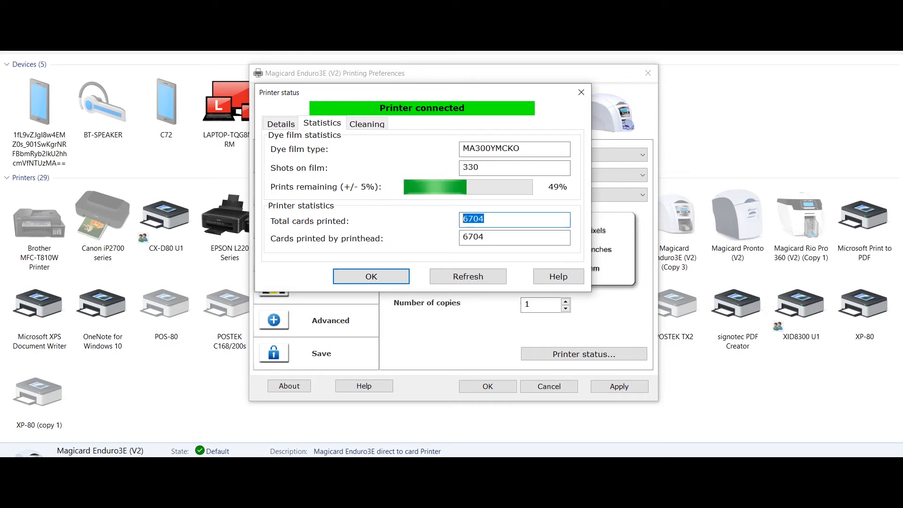
- Check the printer's cleaning information, including cards between cleans, and close the printer status
key(ctrl+Tab)
key(Tab)
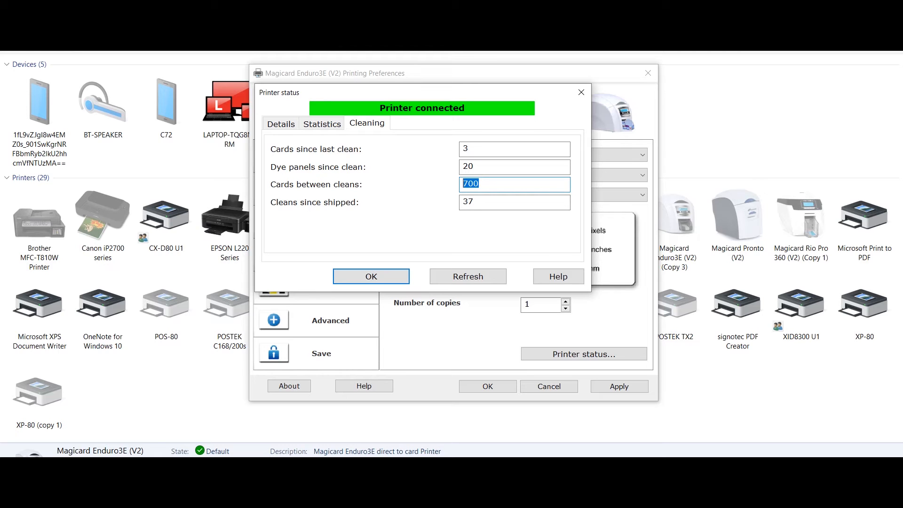
click(371, 277)
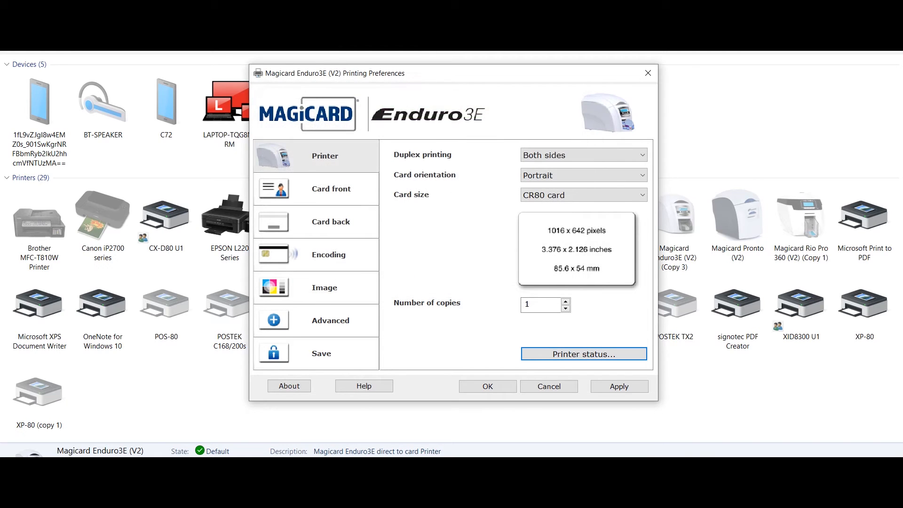
- Compare the card front and card back print settings, ending on the card front settings
click(316, 189)
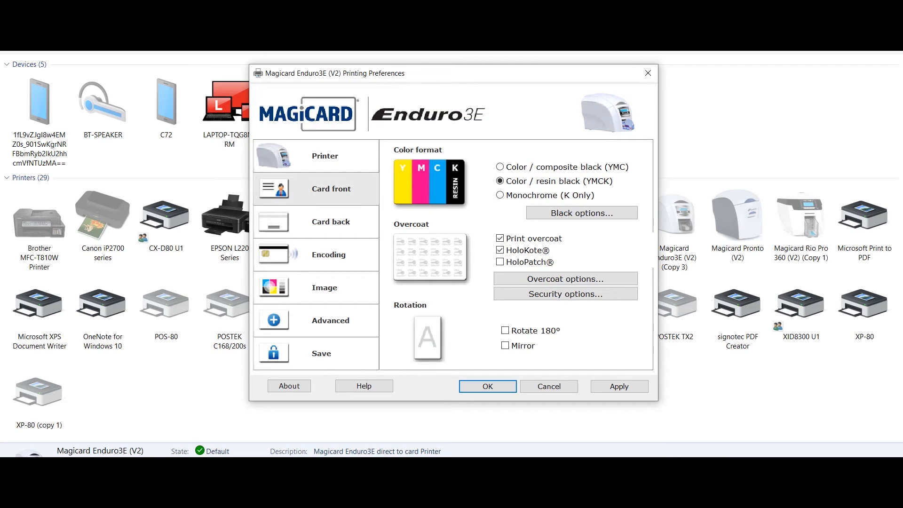
click(331, 222)
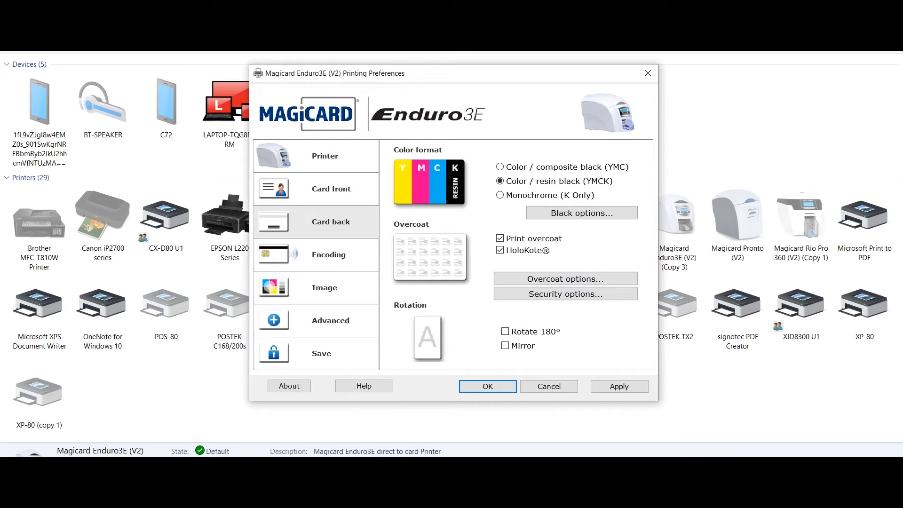
click(331, 188)
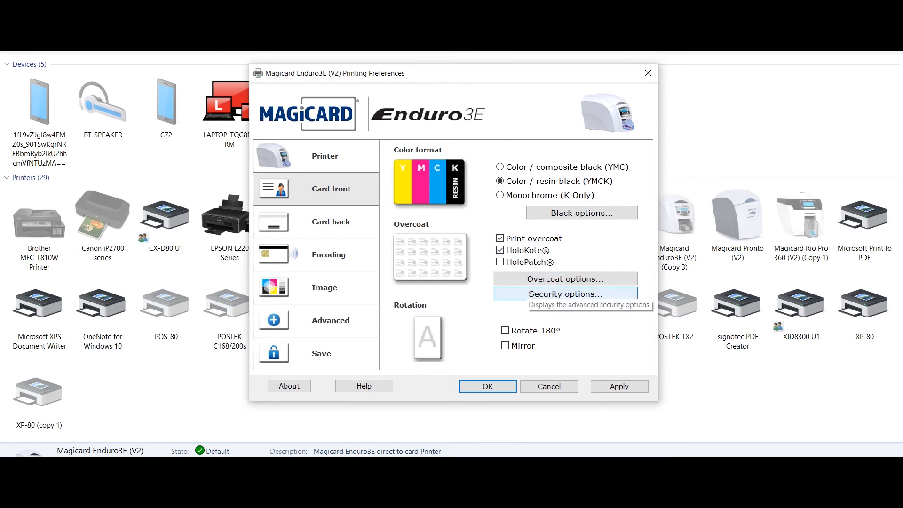
- Set the HoloKote pattern in the card front's security options to Waves, trying UltraSecure Key and Interlocking rings first
click(566, 293)
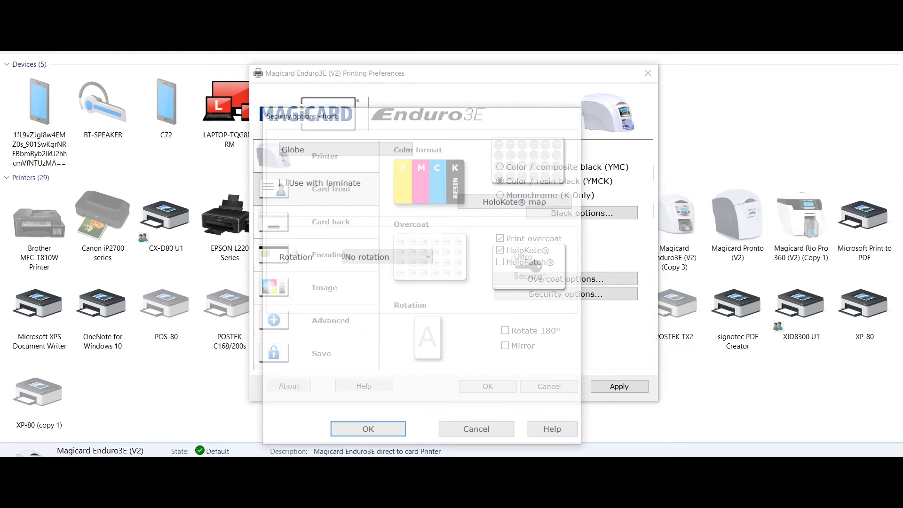
key(alt+Down)
key(Up)
key(Up)
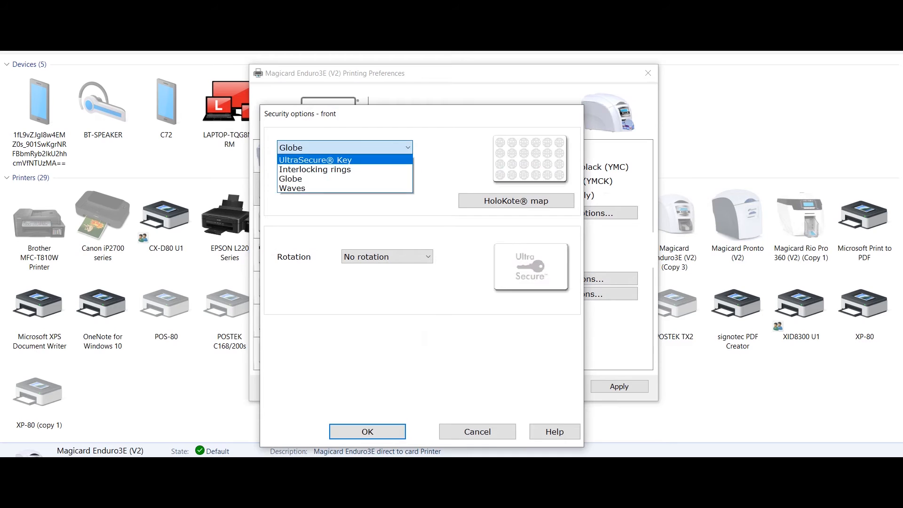
key(Return)
click(345, 148)
click(315, 170)
click(344, 148)
key(Down)
key(Down)
key(Down)
key(Return)
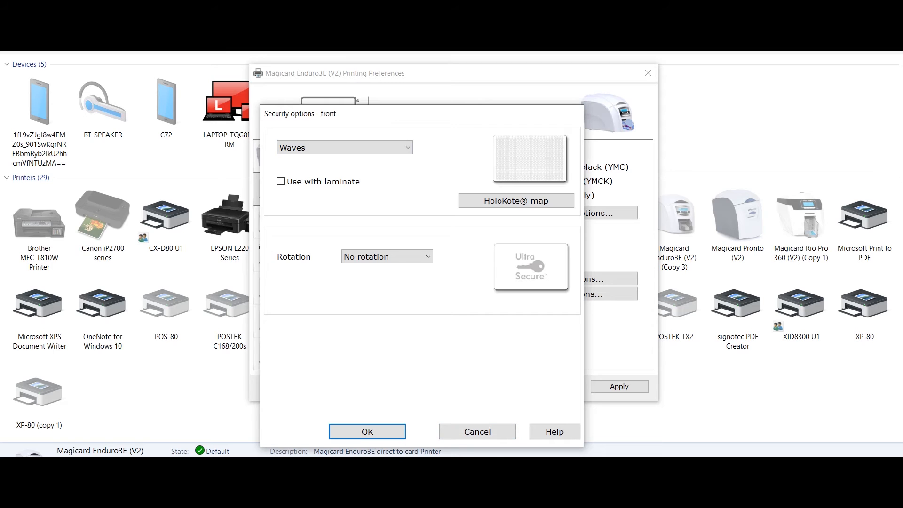
- Exclude areas 14, 16, 17, 20, 22 and 23 from the front HoloKote map and confirm the security options
click(558, 201)
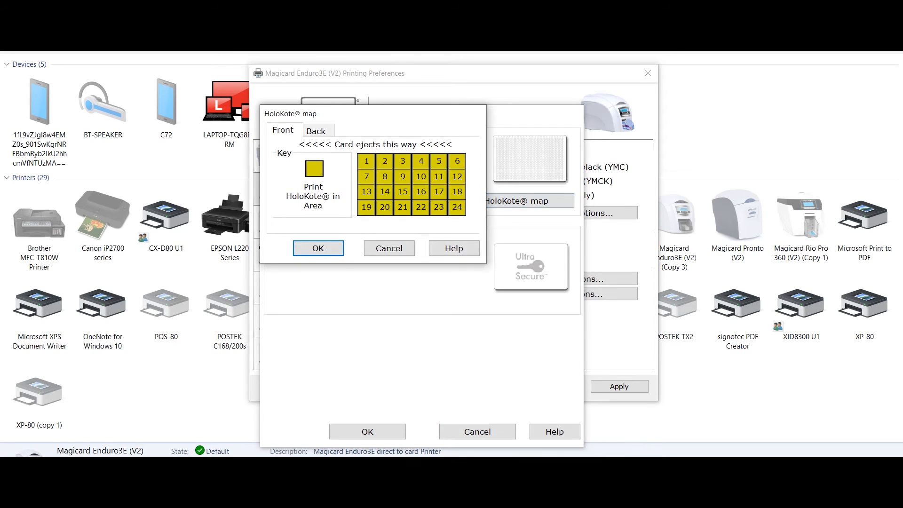
click(438, 207)
click(421, 207)
click(420, 192)
click(384, 191)
click(385, 207)
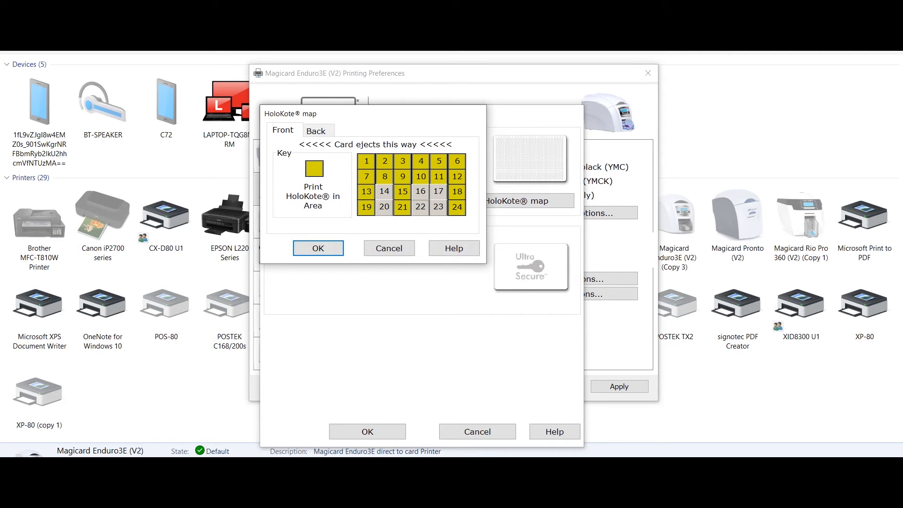
click(318, 248)
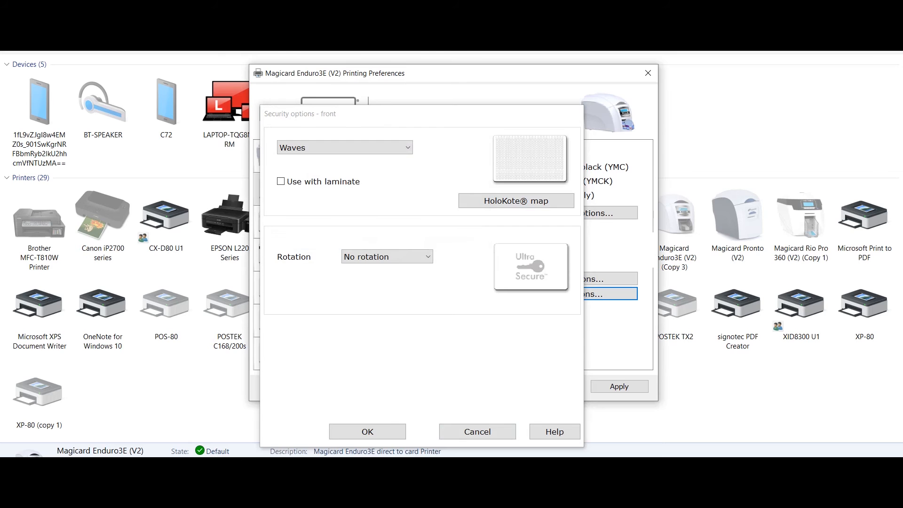
key(Return)
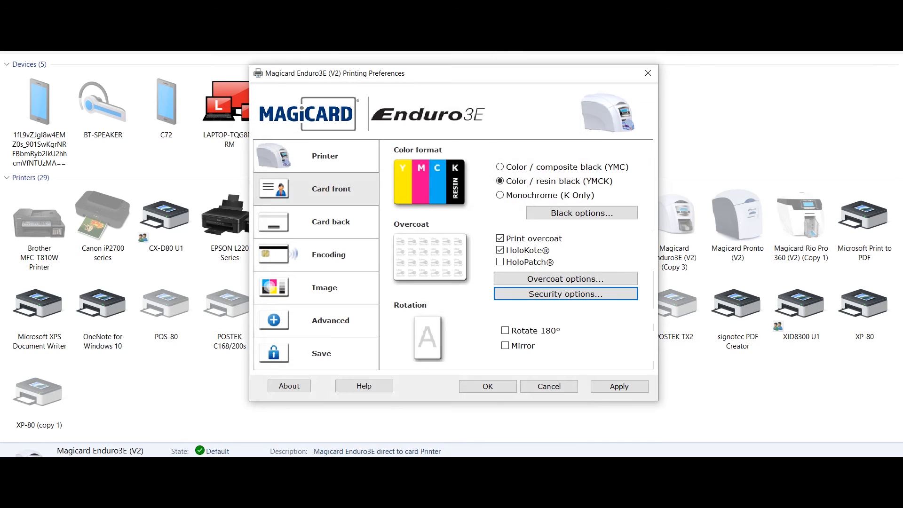
- Try the card front without the HoloKote watermark and restore it, leaving mirroring off
click(500, 250)
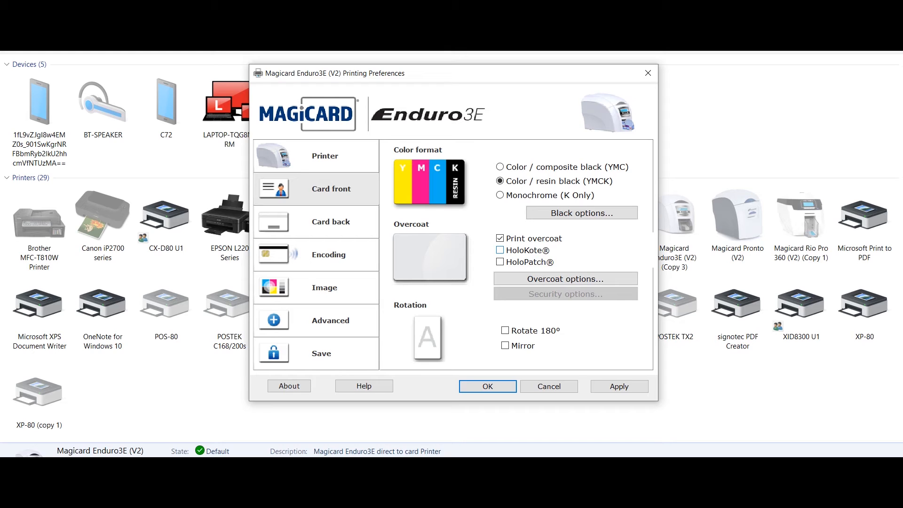
click(499, 250)
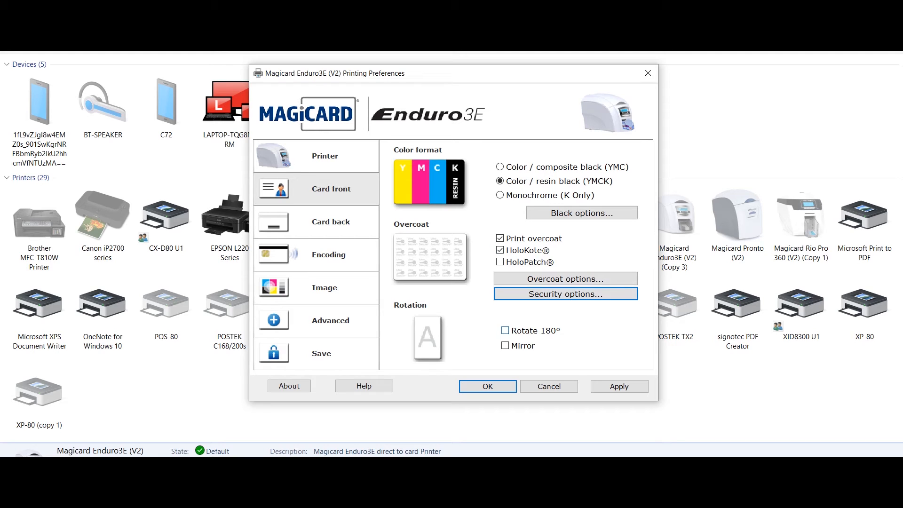
click(505, 345)
- Check the overcoat and rotation settings for the card back and return to the card front settings
click(330, 221)
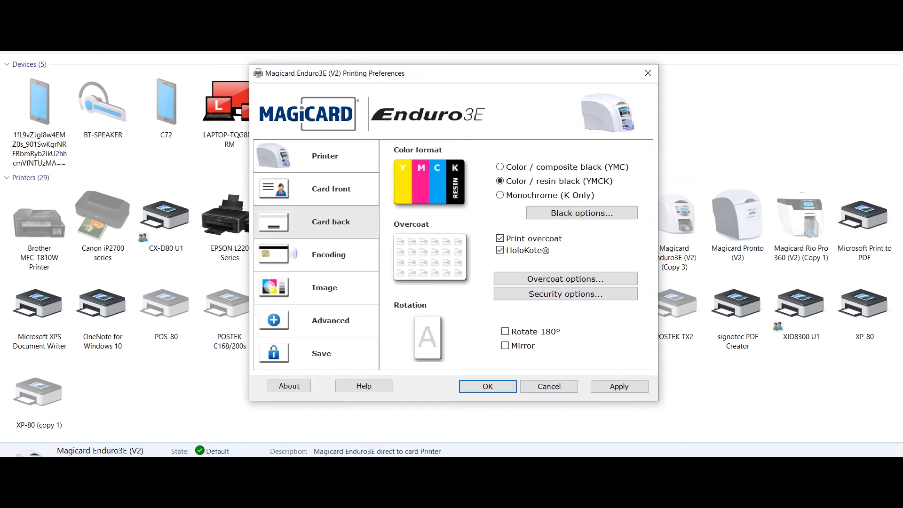
click(330, 189)
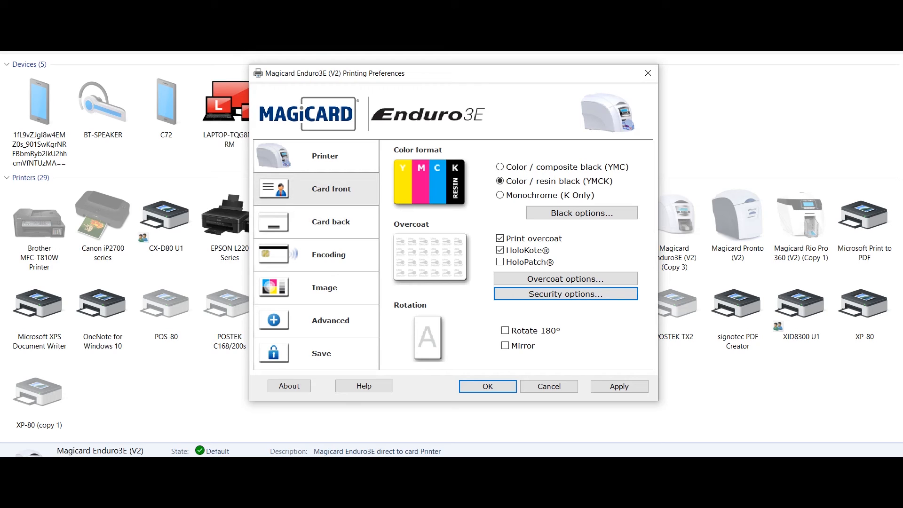
- Compare the card back and front settings and set the card front's color format to Color / composite black (YMC)
click(316, 222)
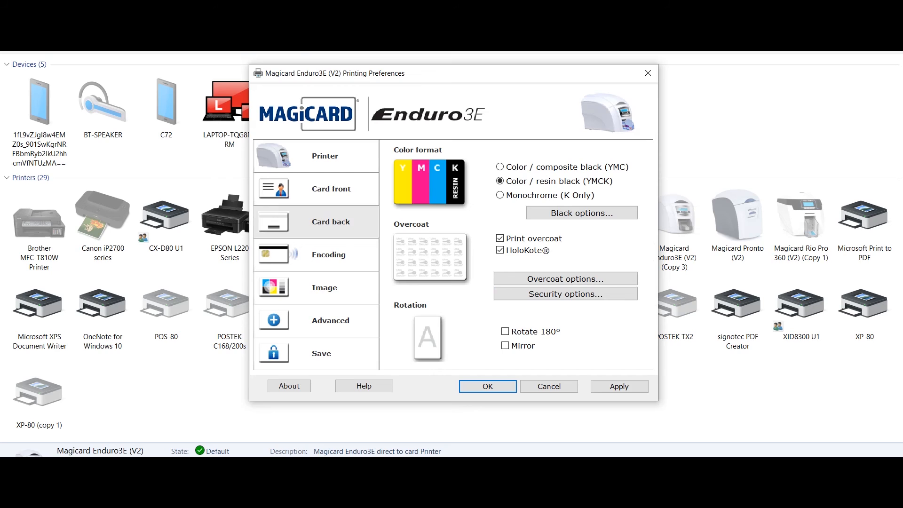
click(316, 189)
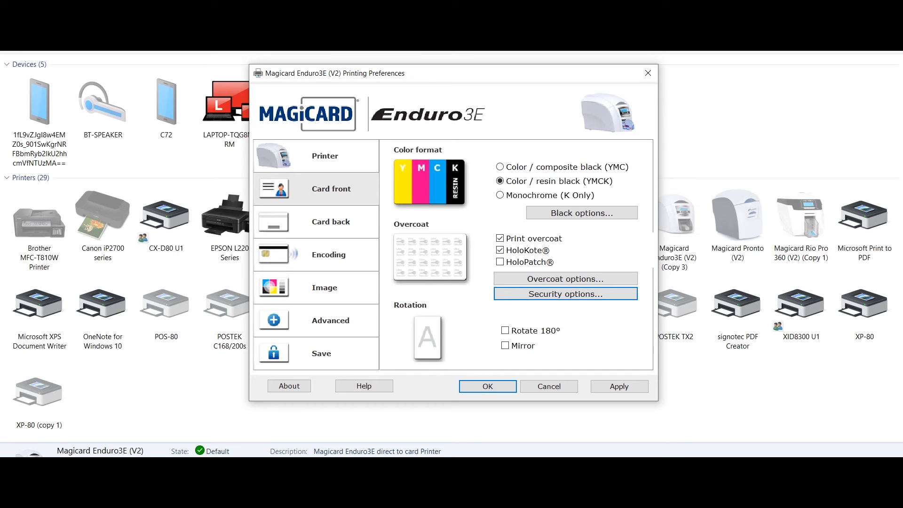
click(500, 167)
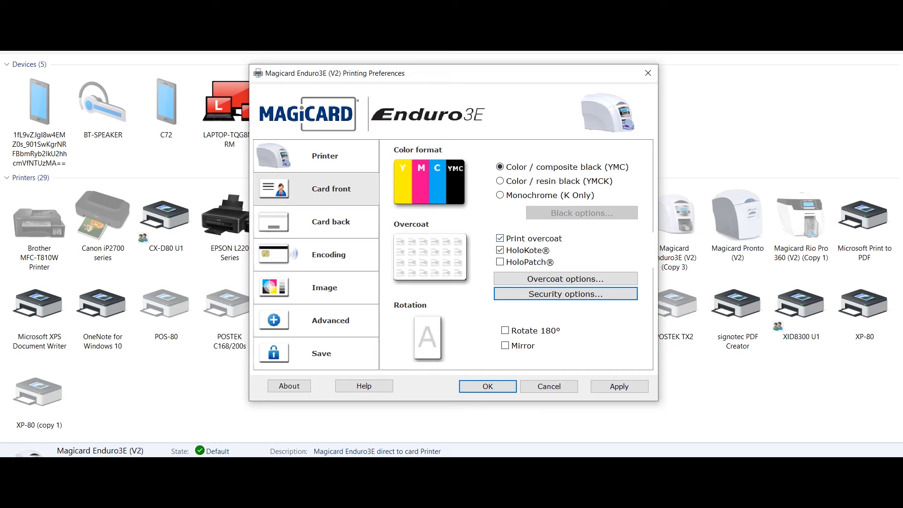
- Set the card back's color format to Monochrome (K Only) and confirm its black resin options with Floyd-Steinberg halftoning
click(330, 222)
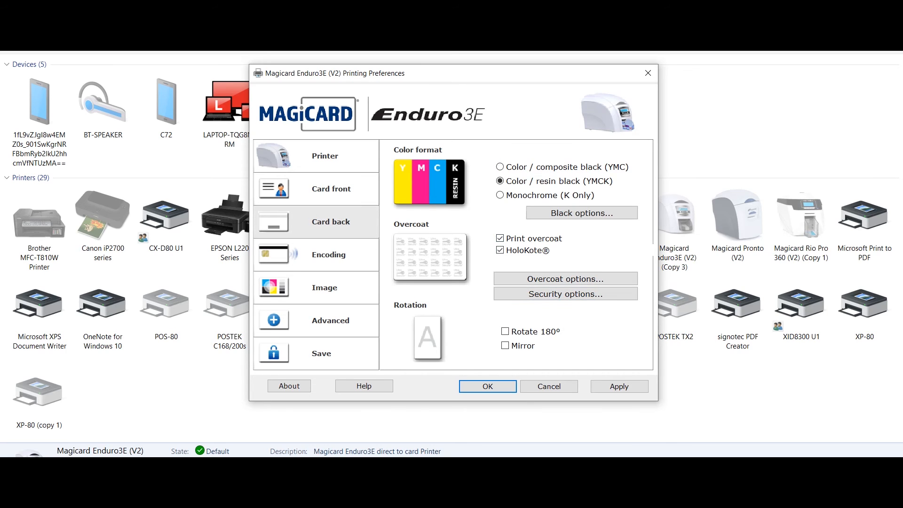
click(500, 195)
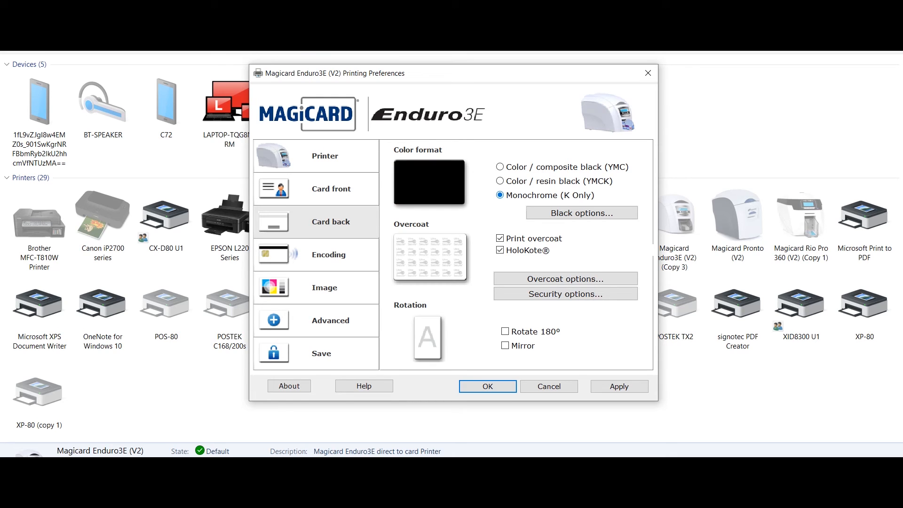
click(582, 213)
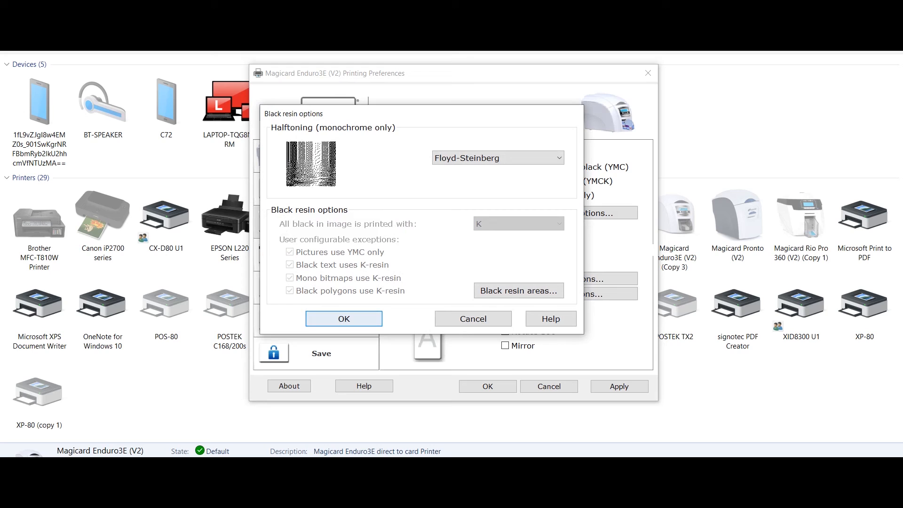
click(344, 318)
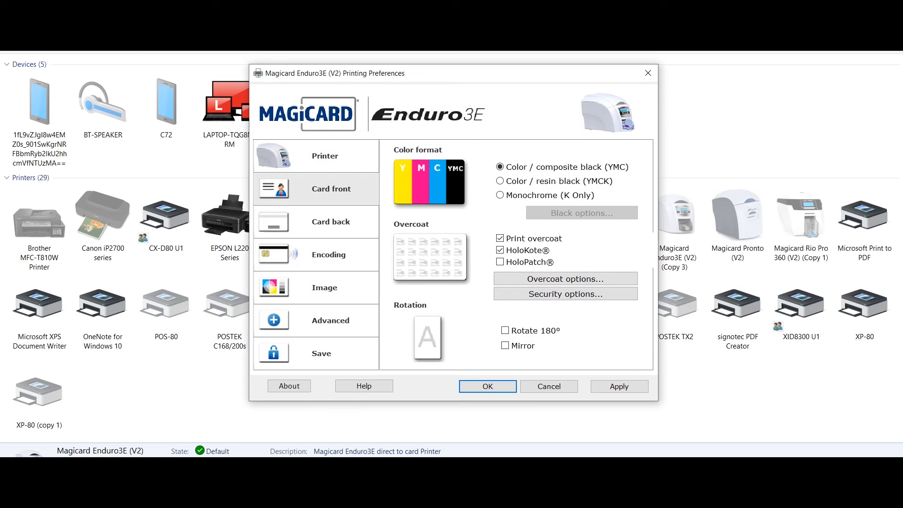
- Compare the color formats of the card front and card back and check the encoding settings
click(331, 222)
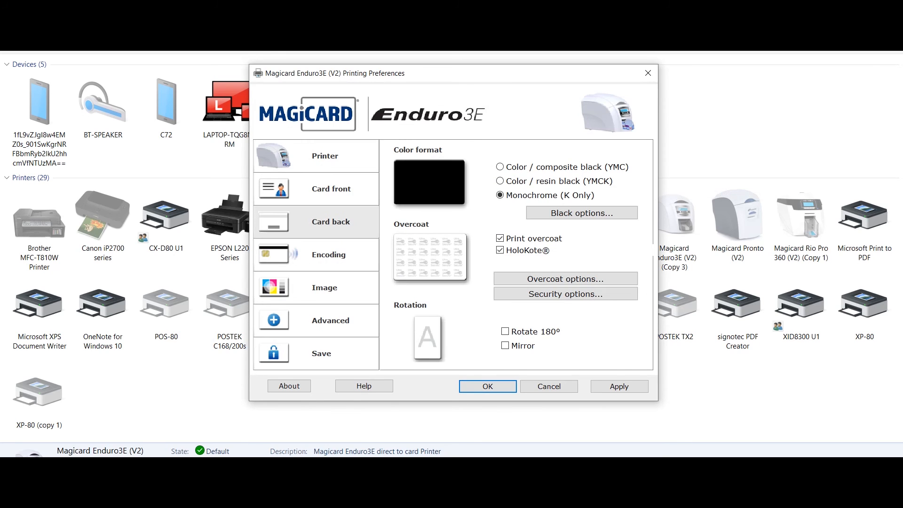
click(331, 188)
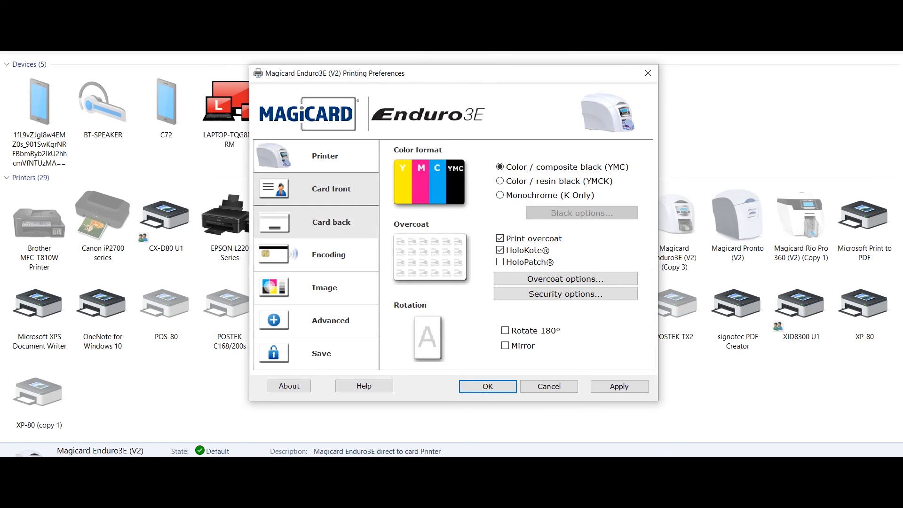
click(330, 221)
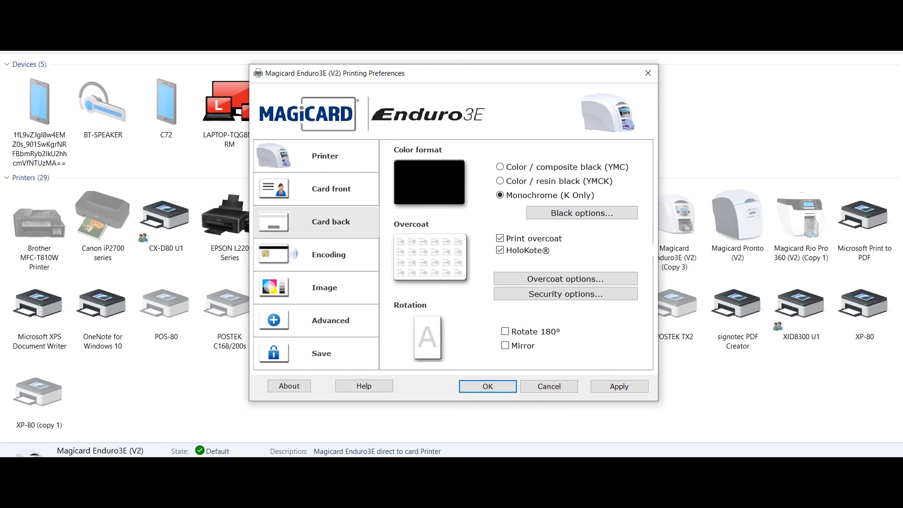
click(329, 254)
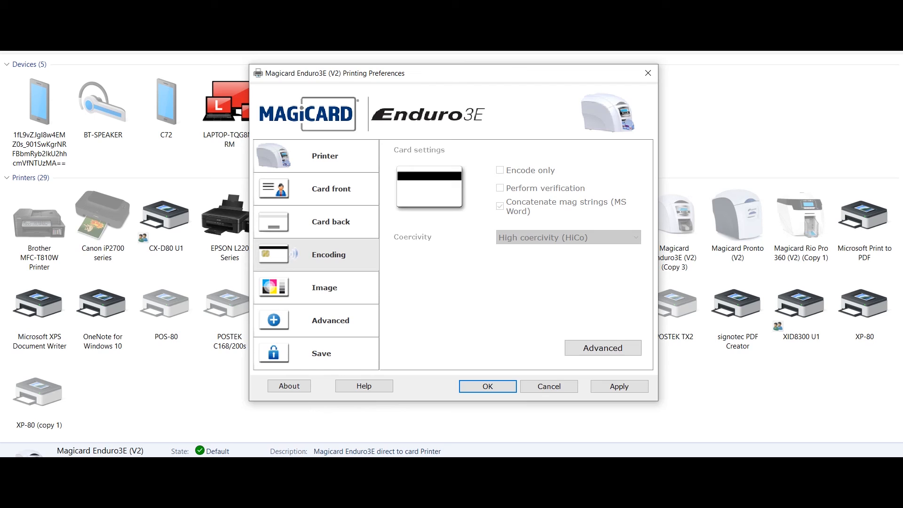
- Try a Yellow, Magenta, Cyan printhead power of 50 in the image settings, restore 70 and confirm
click(324, 287)
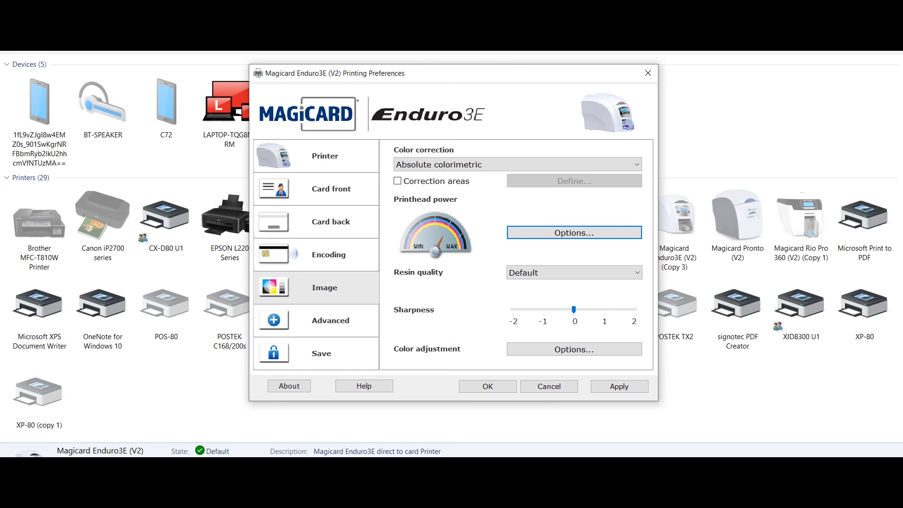
click(573, 232)
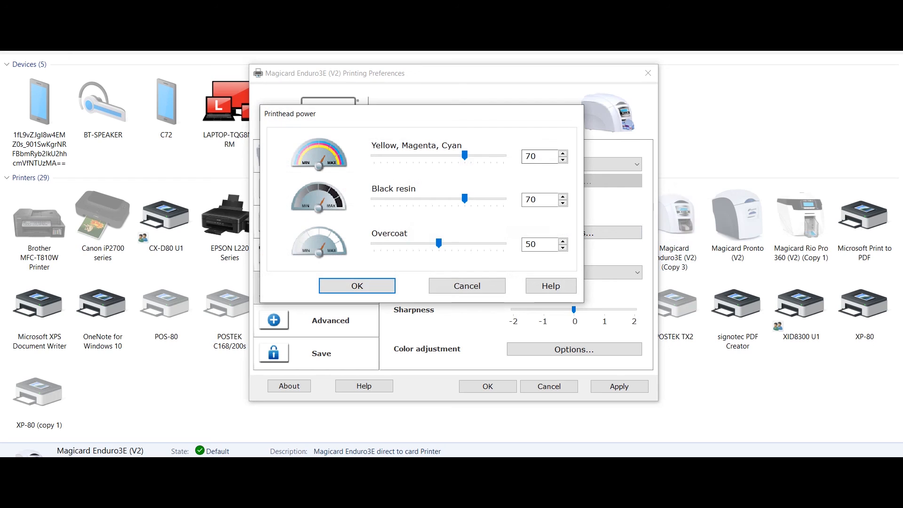
double_click(531, 157)
text(50)
key(BackSpace)
key(BackSpace)
text(70)
key(BackSpace)
key(BackSpace)
text(50)
key(BackSpace)
key(BackSpace)
text(70)
key(Return)
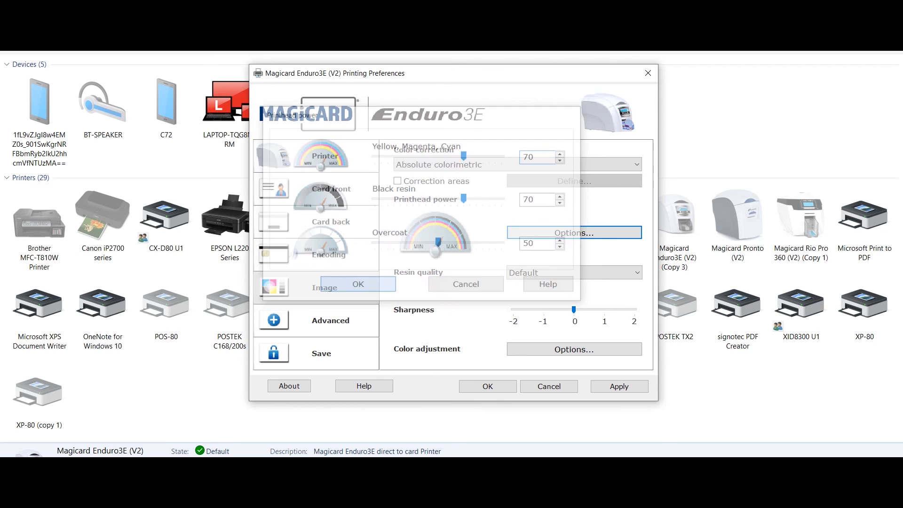
- Check the resin quality choices, keeping Default, and review the advanced printer settings
click(574, 273)
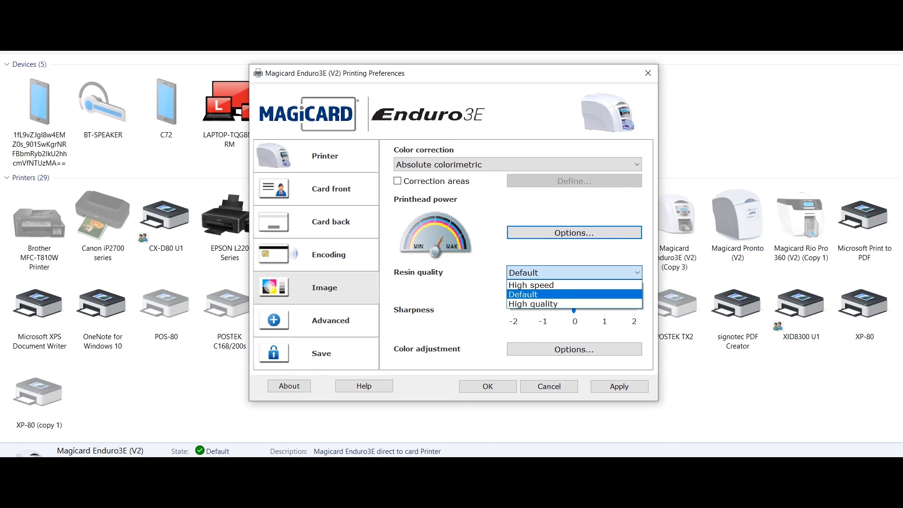
click(555, 294)
click(330, 321)
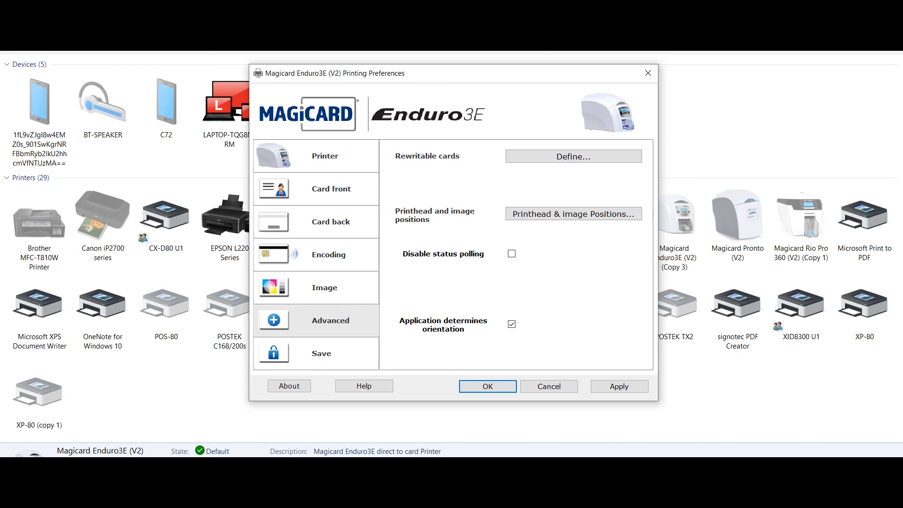
click(318, 287)
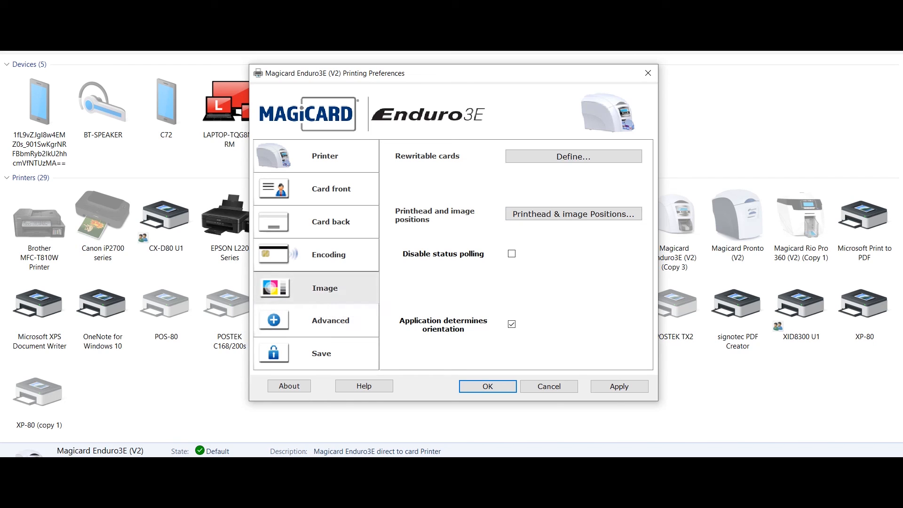
- View the save and restore settings and apply the changed printing preferences
click(321, 354)
click(619, 386)
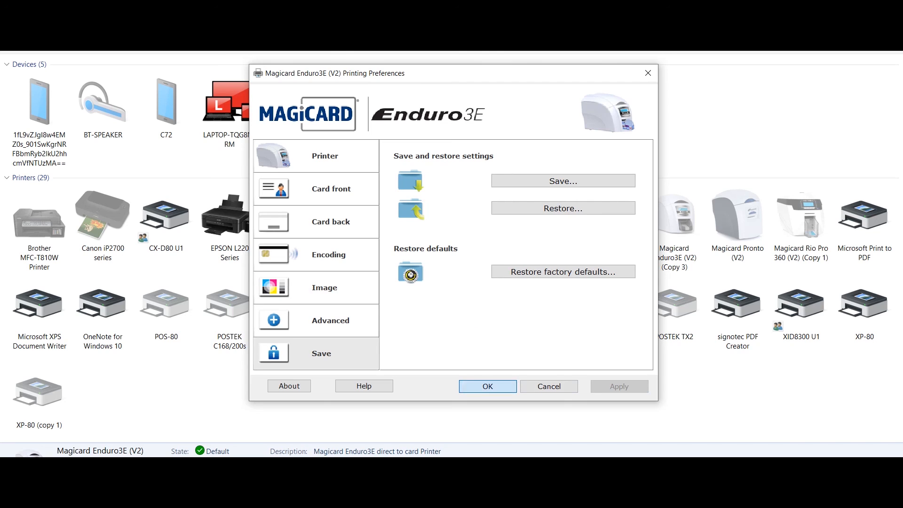